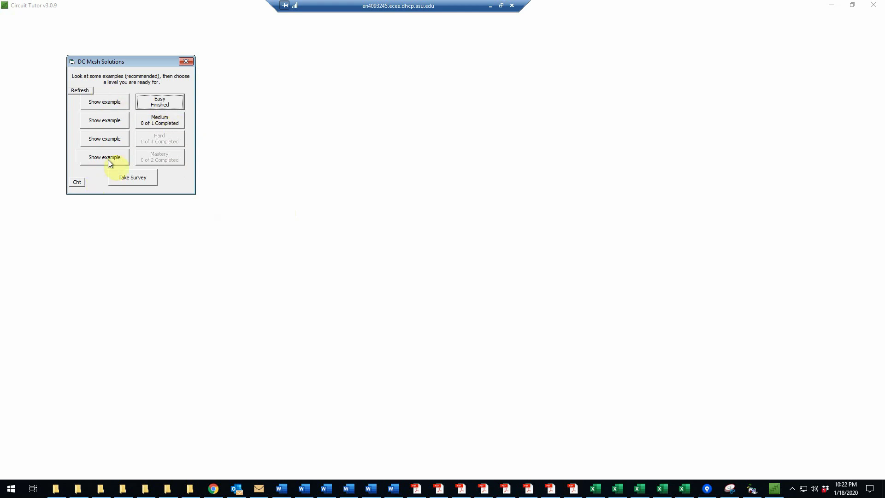
- Choose the Medium-difficulty mesh problem for Vo and close its help text
{"action": "left_click", "coordinate": [162, 123]}
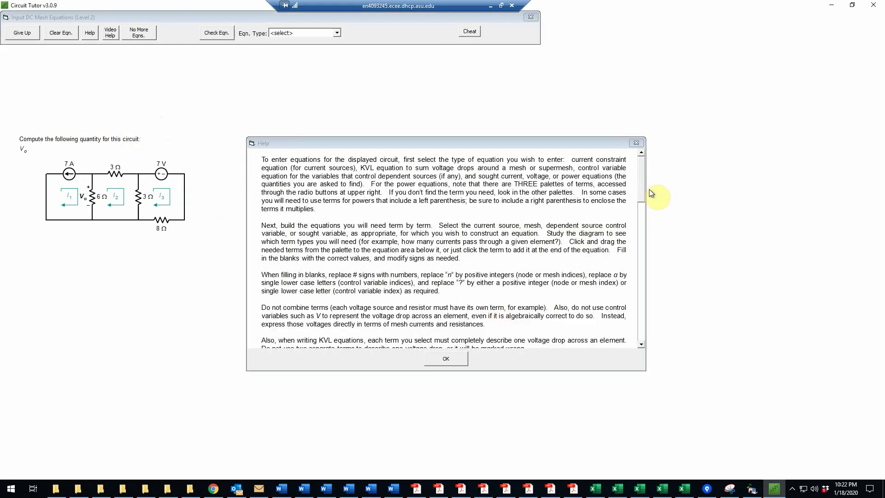
{"action": "left_click_drag", "start_coordinate": [644, 179], "coordinate": [646, 330]}
{"action": "left_click", "coordinate": [446, 358]}
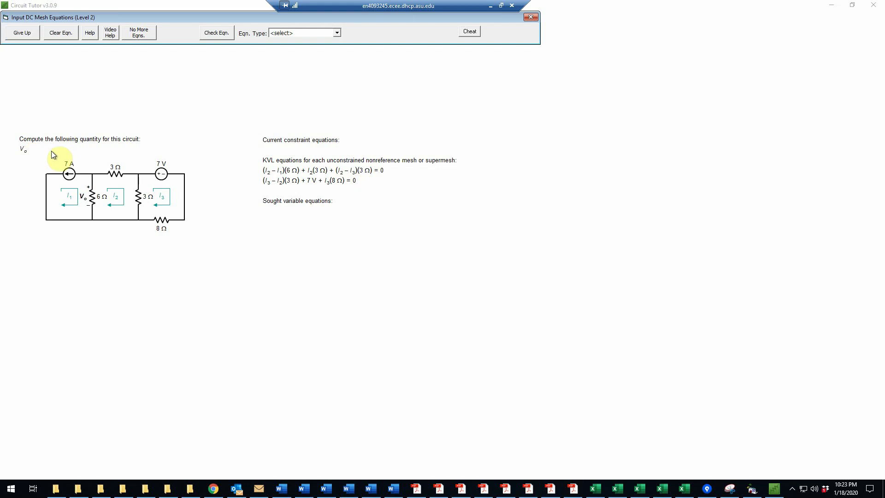
- Build and check the current constraint equation I1 = −7 A
{"action": "left_click", "coordinate": [337, 32]}
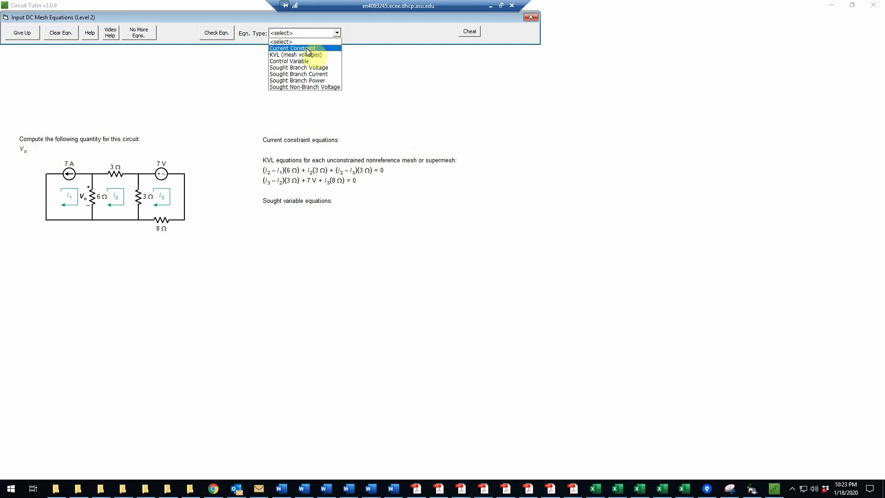
{"action": "left_click", "coordinate": [304, 48]}
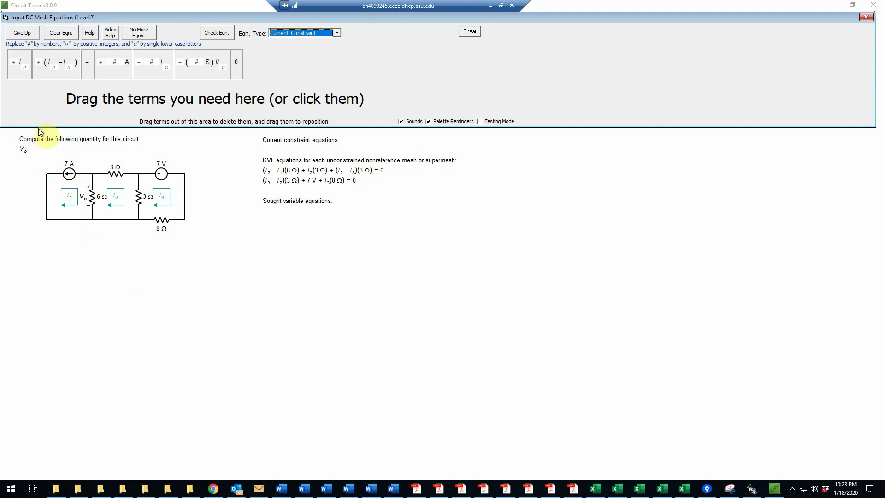
{"action": "left_click", "coordinate": [22, 73]}
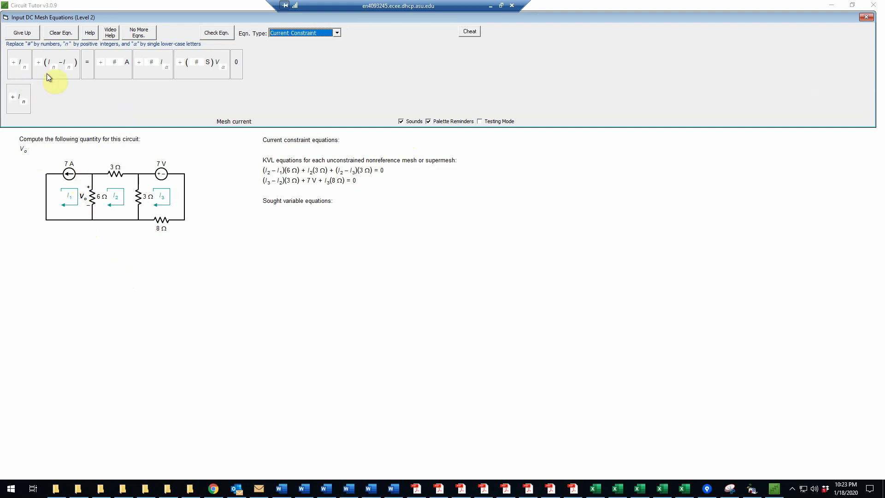
{"action": "left_click", "coordinate": [86, 70]}
{"action": "left_click", "coordinate": [109, 74]}
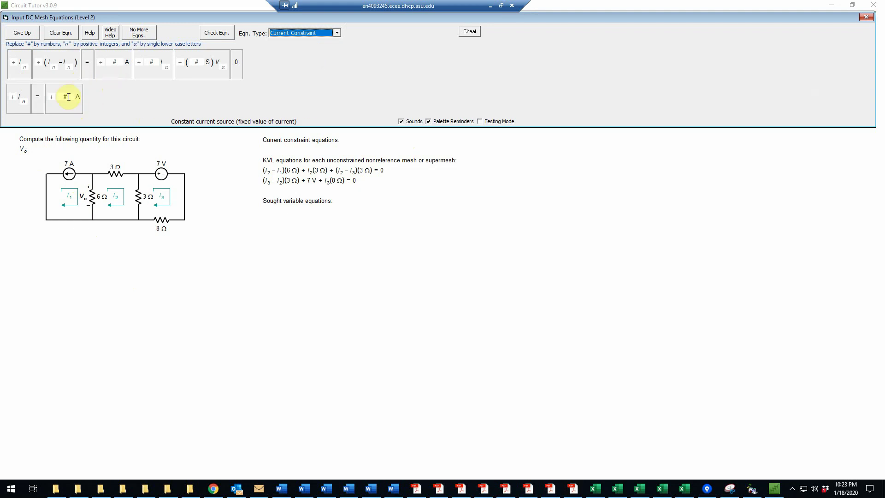
{"action": "left_click", "coordinate": [67, 97]}
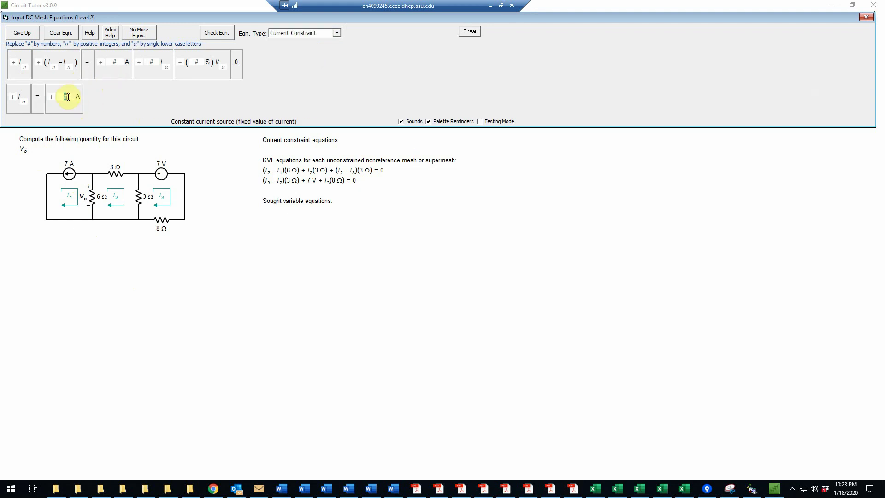
{"action": "type", "text": "7"}
{"action": "left_click", "coordinate": [23, 99]}
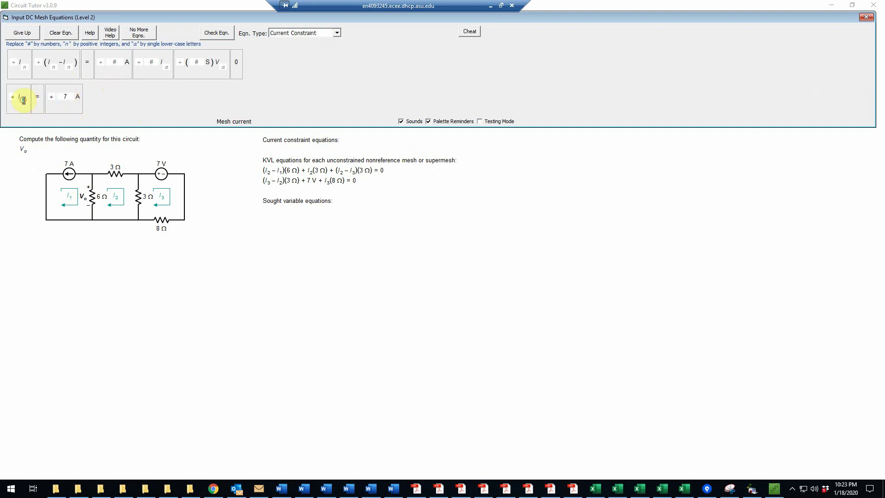
{"action": "type", "text": "1"}
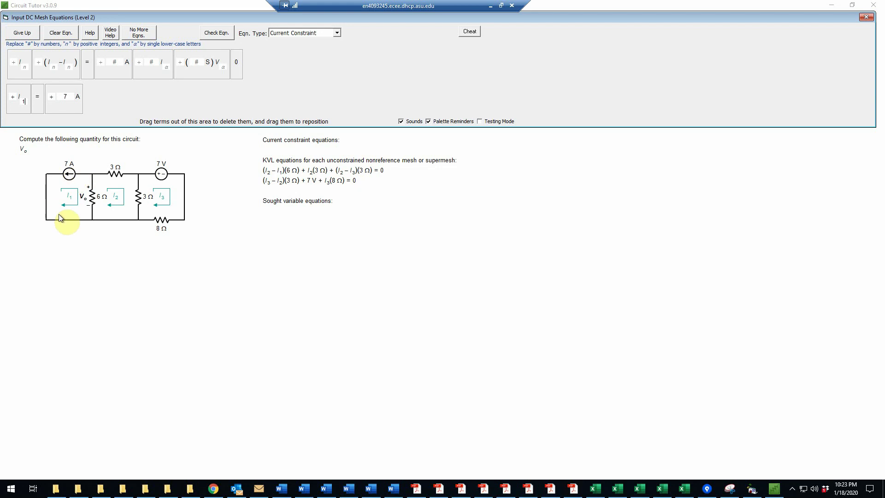
{"action": "left_click", "coordinate": [52, 98]}
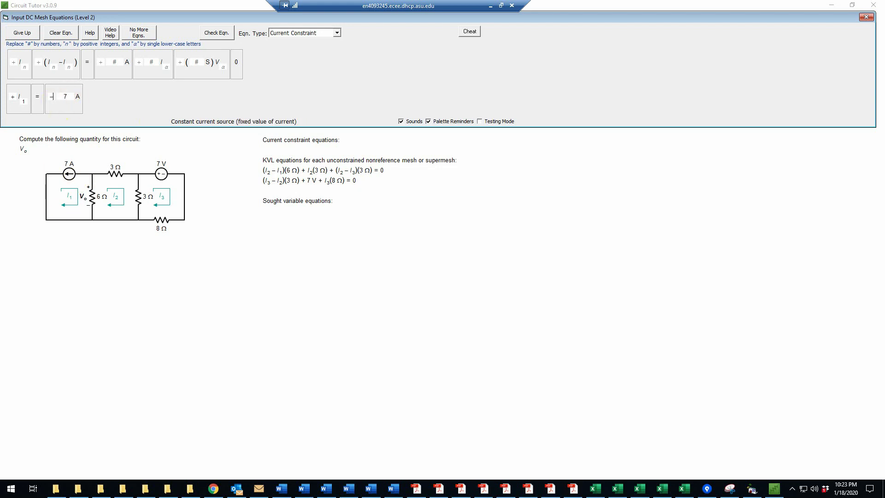
{"action": "left_click", "coordinate": [217, 33]}
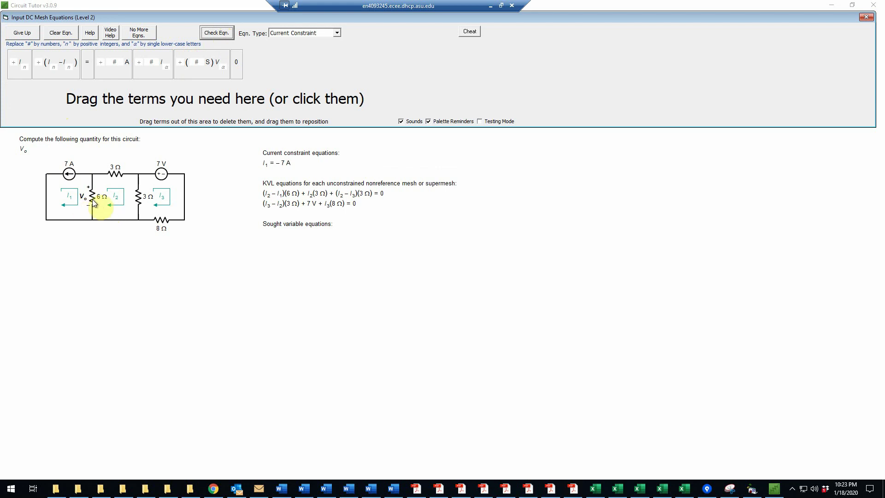
- Build and check the sought branch voltage equation Vo = (I1 − I2)(6 Ω)
{"action": "left_click", "coordinate": [339, 34]}
{"action": "left_click", "coordinate": [317, 68]}
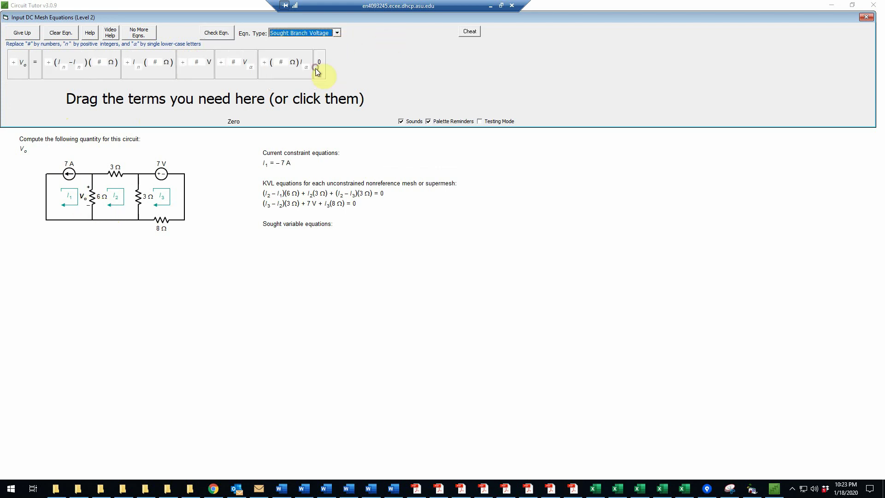
{"action": "left_click", "coordinate": [18, 76]}
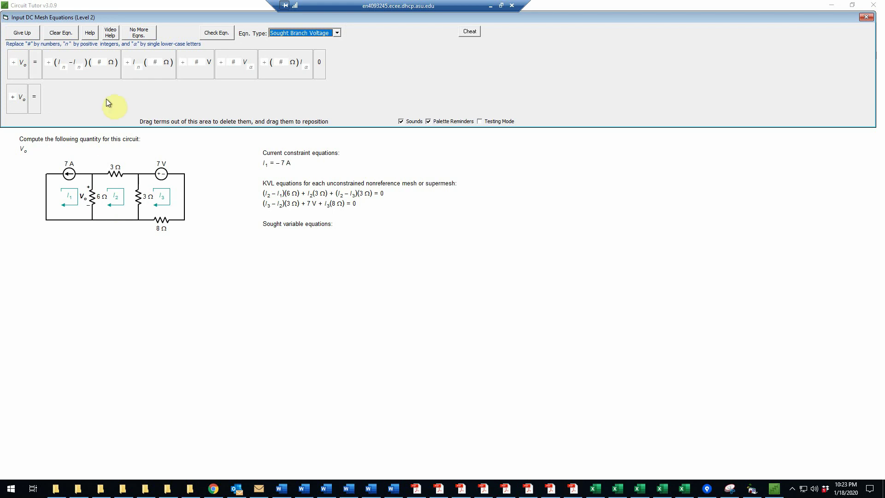
{"action": "left_click", "coordinate": [93, 73]}
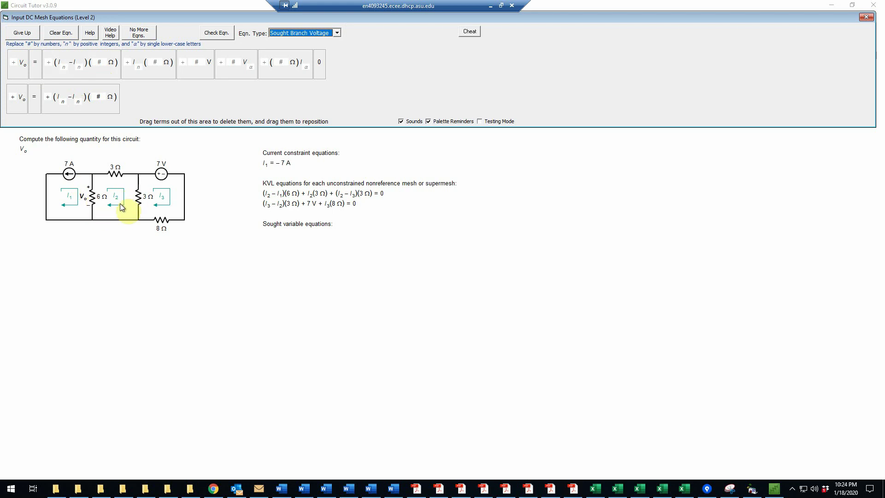
{"action": "left_click", "coordinate": [62, 101]}
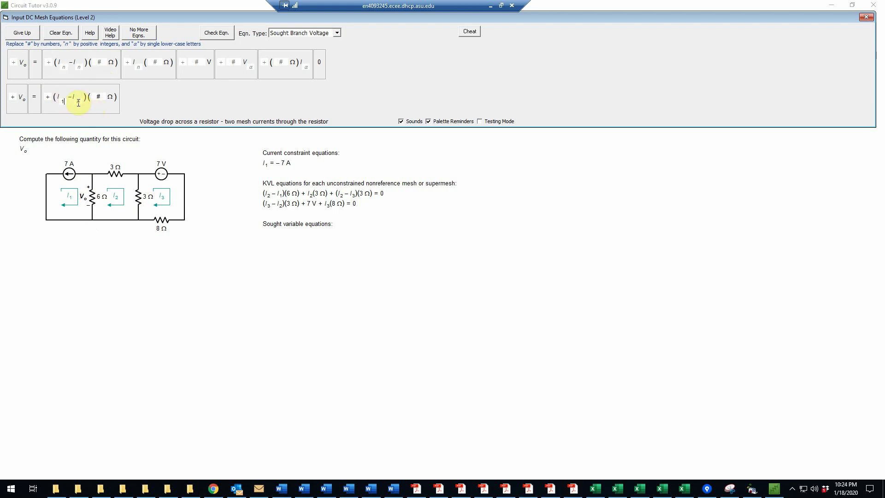
{"action": "left_click", "coordinate": [78, 102]}
{"action": "left_click", "coordinate": [102, 95]}
{"action": "type", "text": "3"}
{"action": "key", "text": "BackSpace"}
{"action": "type", "text": "6"}
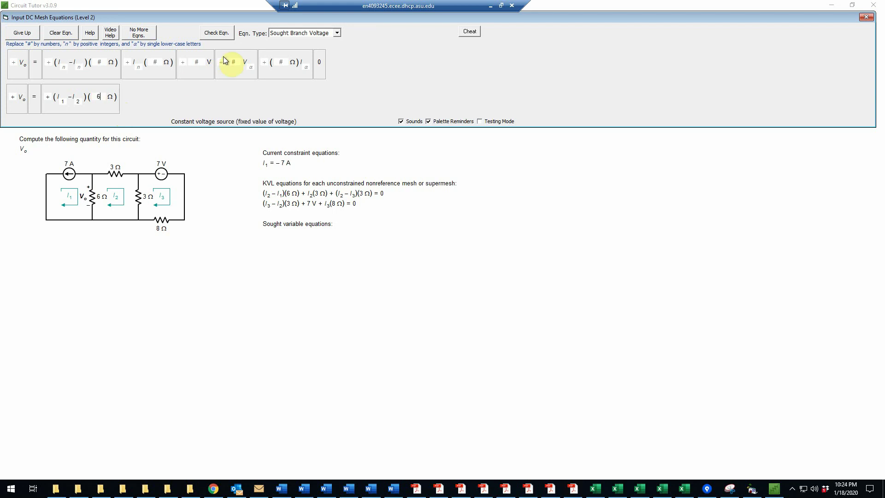
{"action": "left_click", "coordinate": [218, 34]}
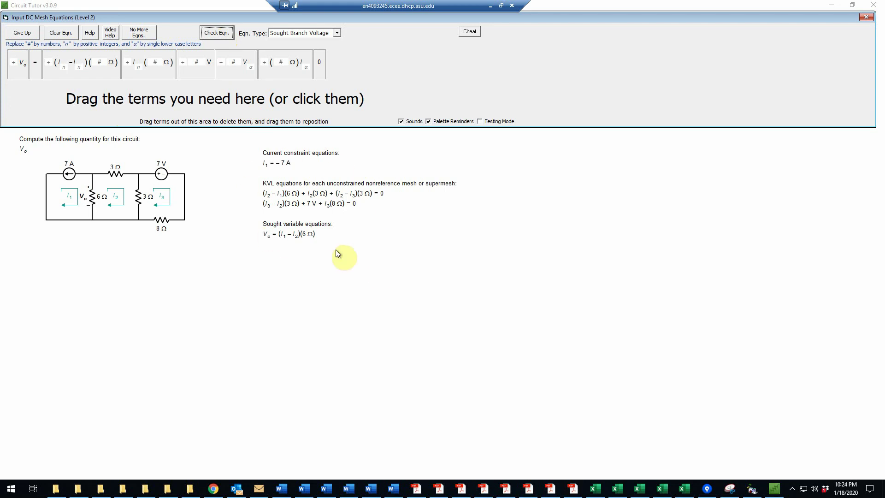
- Finish equation entry and acknowledge the message to reach the Simplified Mesh Equations form
{"action": "left_click", "coordinate": [139, 34]}
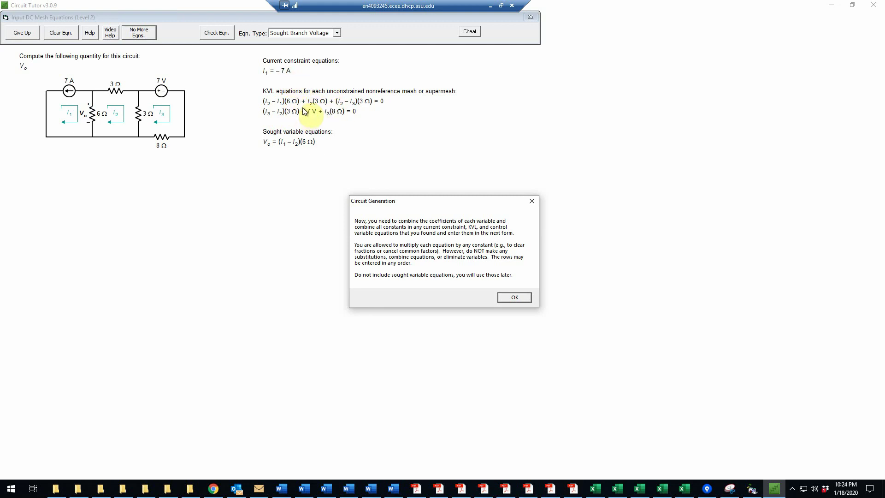
{"action": "left_click", "coordinate": [514, 297]}
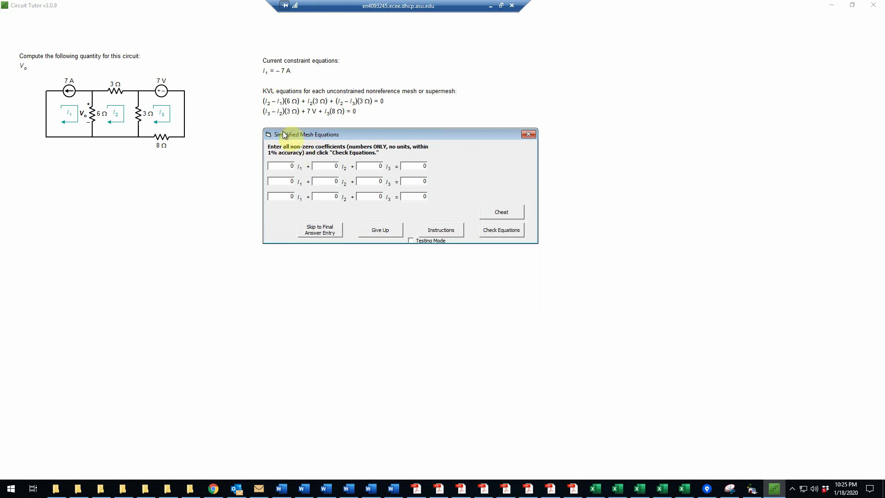
- Enter row 1 of the simplified equations: I1 coefficient 1, constant −7
{"action": "mouse_move", "coordinate": [284, 135]}
{"action": "left_mouse_down"}
{"action": "mouse_move", "coordinate": [397, 149]}
{"action": "mouse_move", "coordinate": [270, 133]}
{"action": "mouse_move", "coordinate": [282, 132]}
{"action": "left_mouse_up"}
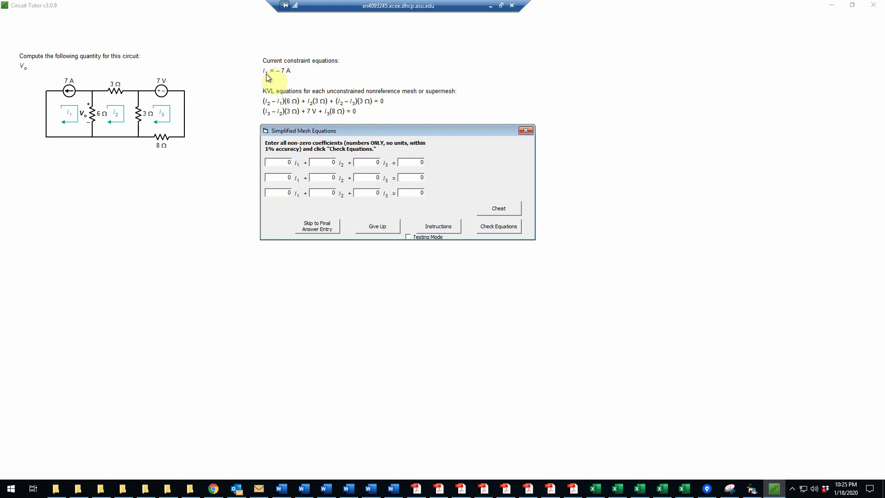
{"action": "double_click", "coordinate": [289, 162]}
{"action": "type", "text": "1"}
{"action": "double_click", "coordinate": [419, 161]}
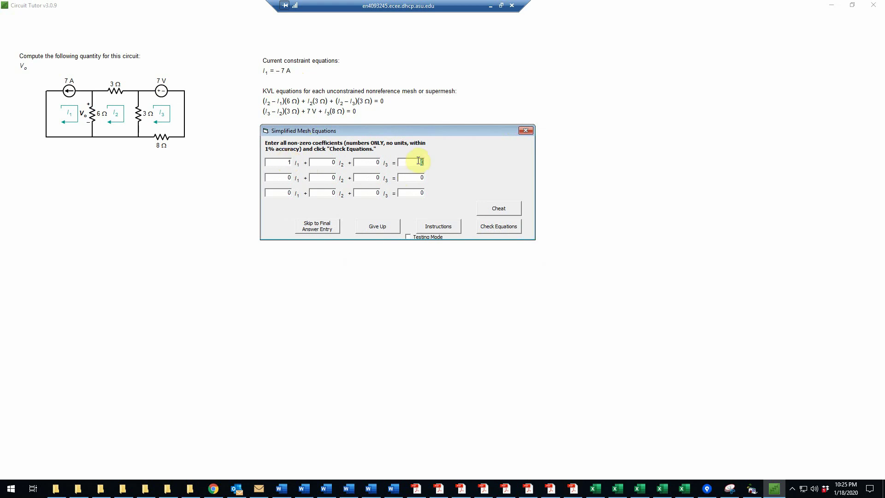
{"action": "key", "text": "BackSpace"}
{"action": "type", "text": "-7"}
- Enter row 2 coefficients −6, 12 and −3
{"action": "left_click", "coordinate": [288, 179]}
{"action": "type", "text": "-6"}
{"action": "double_click", "coordinate": [288, 179]}
{"action": "type", "text": "-6"}
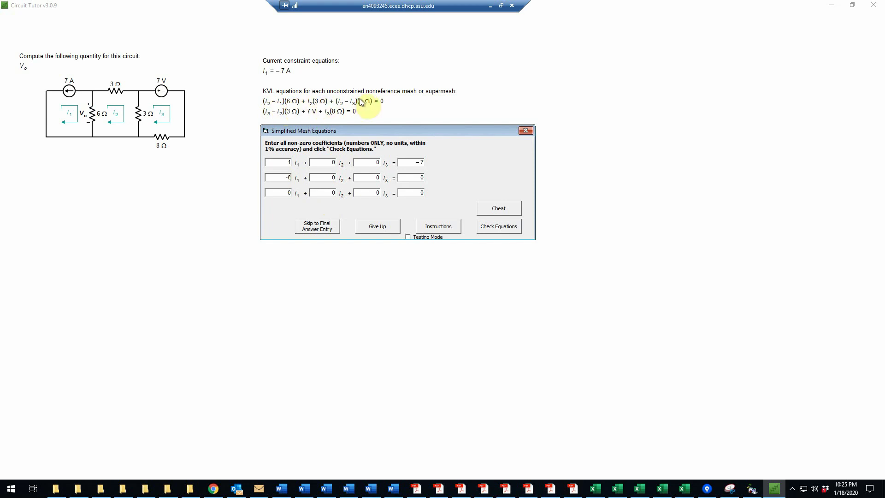
{"action": "left_click", "coordinate": [332, 178]}
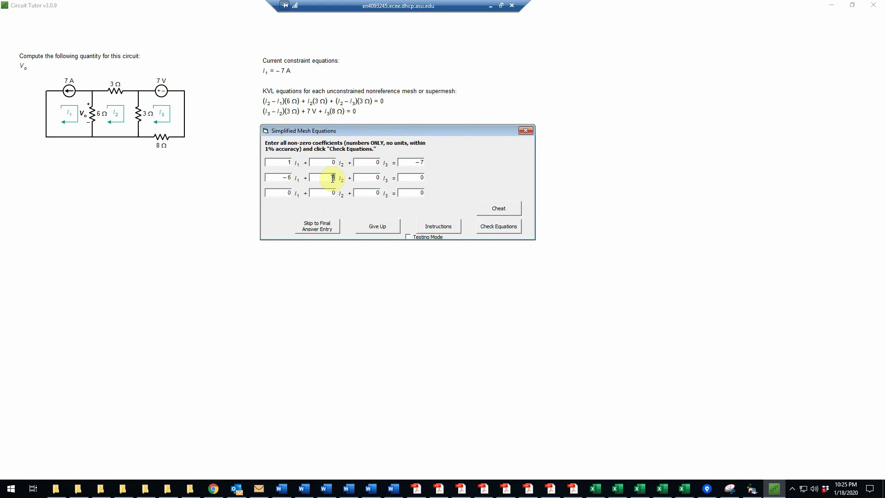
{"action": "type", "text": "12"}
{"action": "left_click", "coordinate": [379, 179]}
{"action": "type", "text": "-3"}
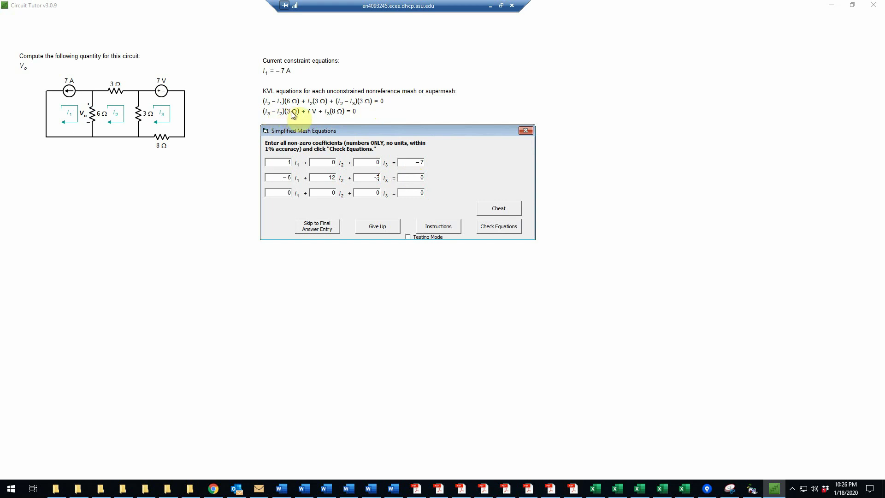
- Enter row 3 coefficients −3 and 11 with constant −7, then check the equations
{"action": "left_click", "coordinate": [331, 192]}
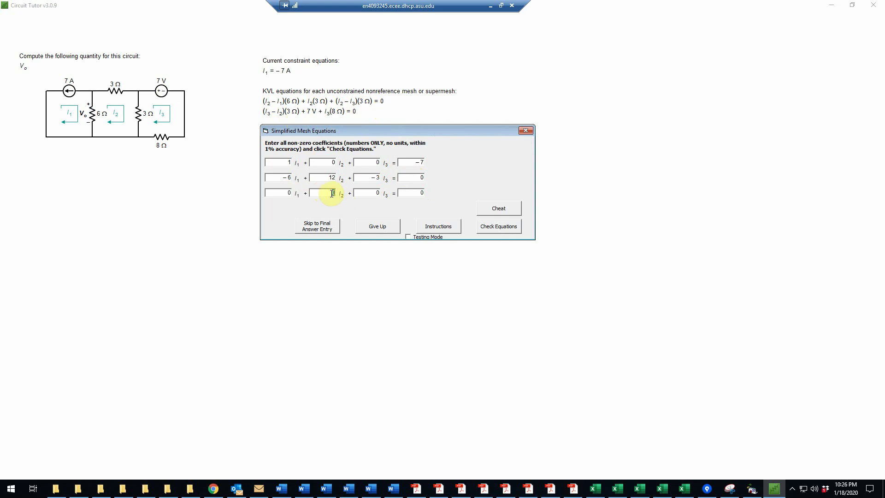
{"action": "type", "text": "-3"}
{"action": "left_click", "coordinate": [377, 193]}
{"action": "type", "text": "11"}
{"action": "left_click", "coordinate": [417, 192]}
{"action": "double_click", "coordinate": [423, 194]}
{"action": "key", "text": "BackSpace"}
{"action": "type", "text": "-7"}
{"action": "left_click", "coordinate": [501, 226]}
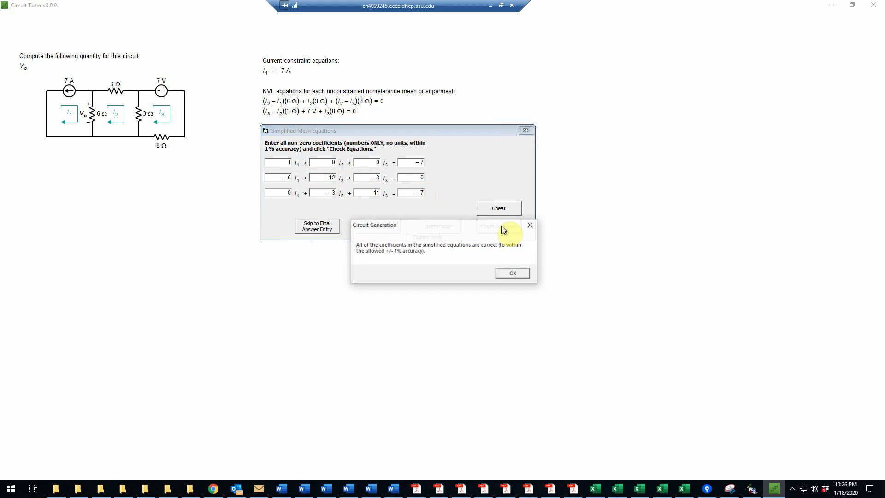
- Fill the Mesh Analysis Matrix Equation from the simplified equations and check it
{"action": "left_click", "coordinate": [514, 275]}
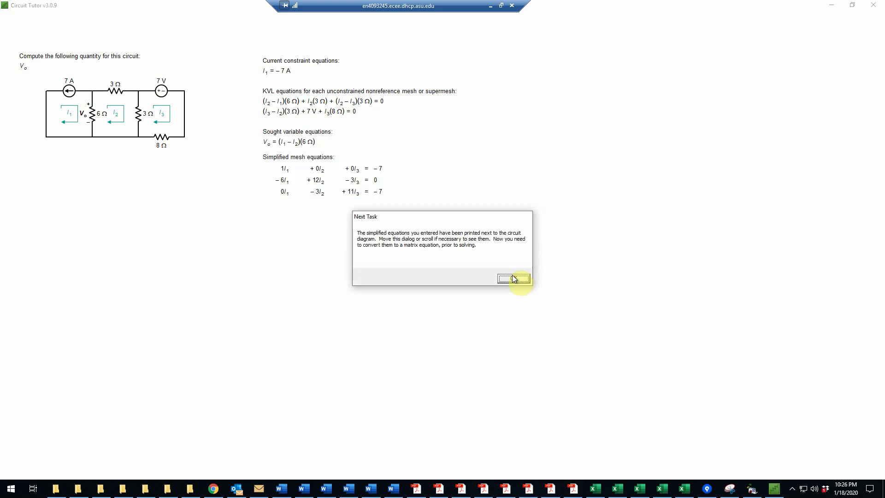
{"action": "left_click", "coordinate": [430, 261]}
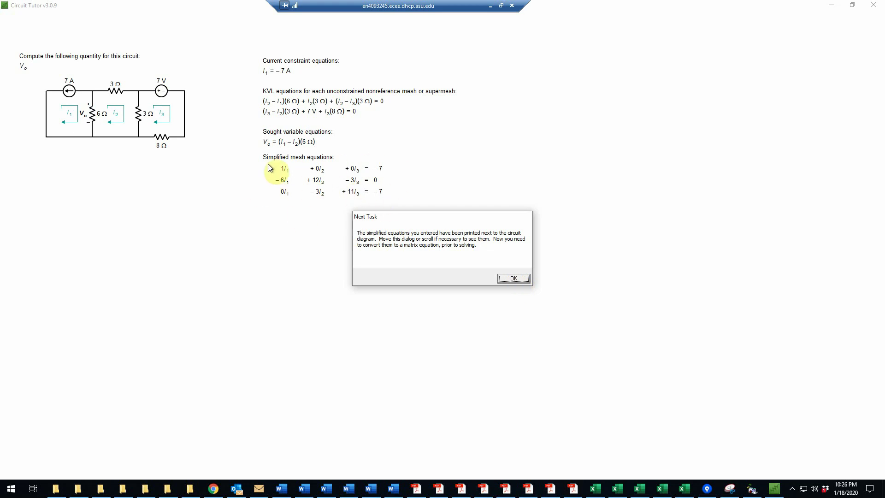
{"action": "left_click", "coordinate": [513, 281]}
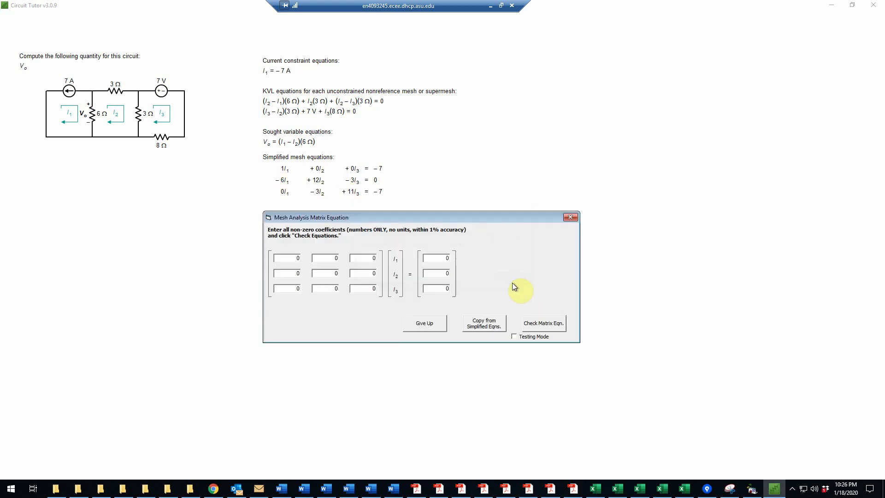
{"action": "left_click", "coordinate": [485, 323]}
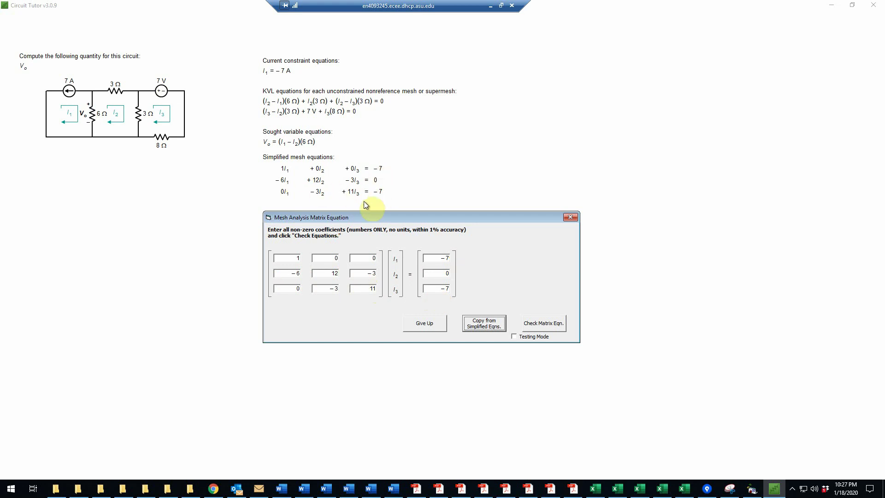
{"action": "left_click", "coordinate": [547, 325]}
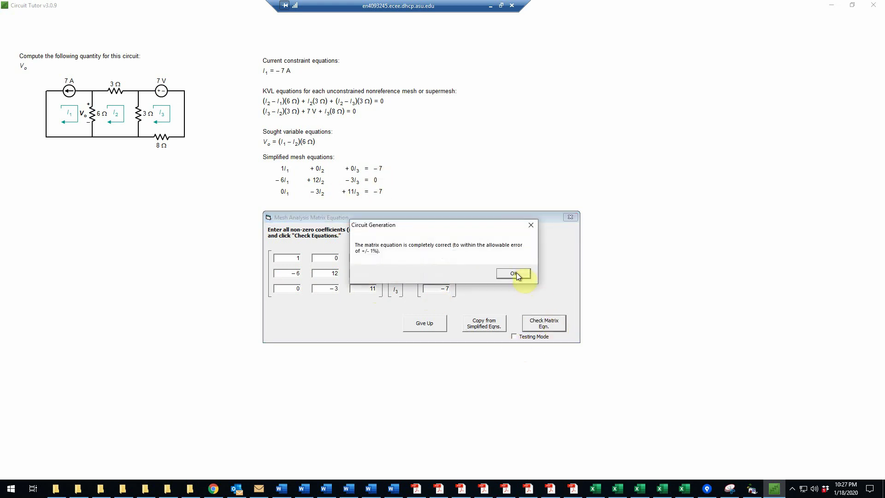
- Dismiss the confirmation and instruction notes after reviewing the printed matrix form, reaching the Answers form
{"action": "left_click", "coordinate": [517, 274]}
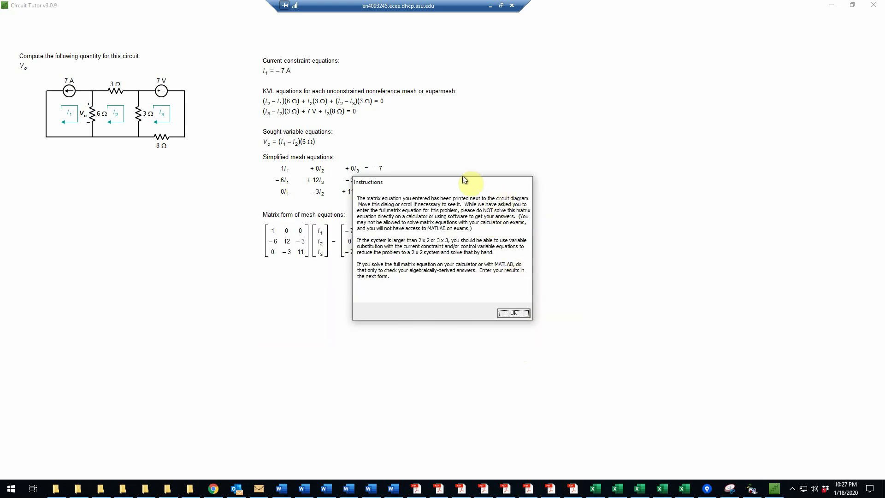
{"action": "left_click_drag", "start_coordinate": [463, 181], "coordinate": [525, 167]}
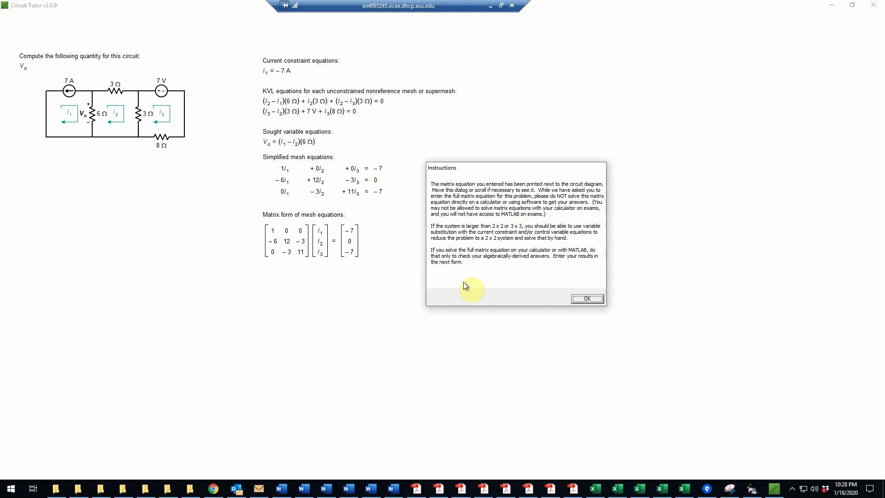
{"action": "left_click", "coordinate": [588, 297]}
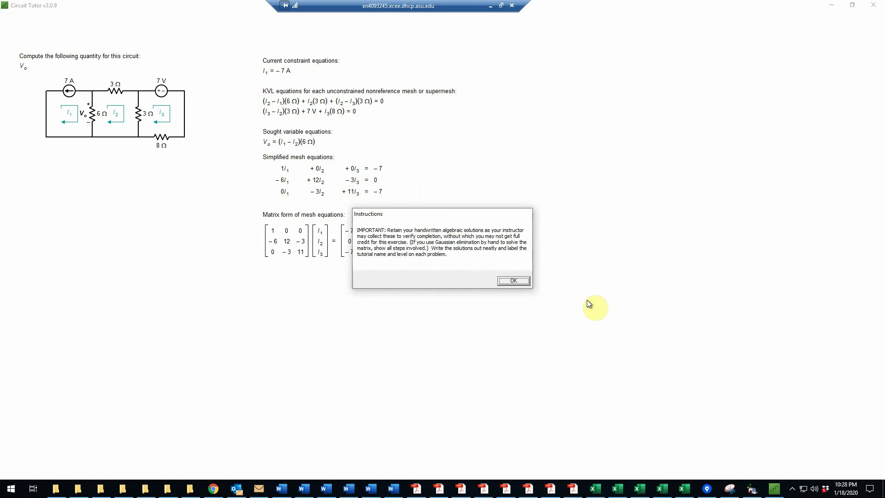
{"action": "left_click_drag", "start_coordinate": [444, 216], "coordinate": [518, 209]}
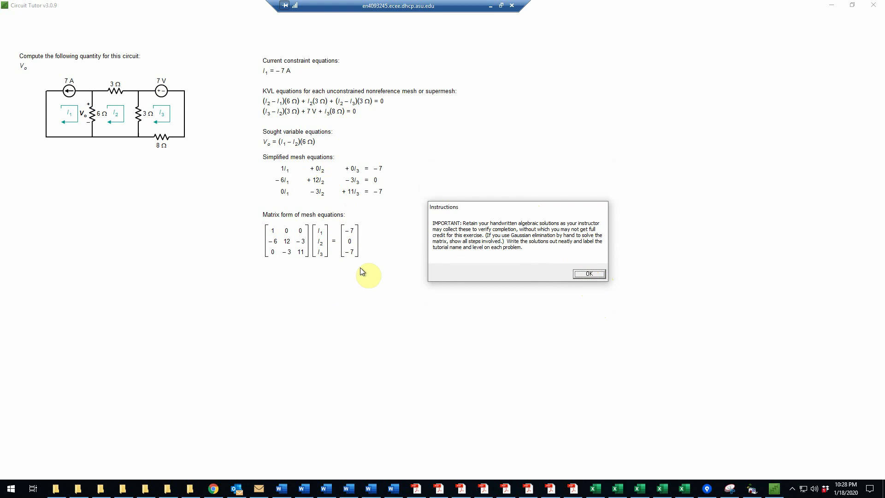
{"action": "left_click", "coordinate": [589, 275]}
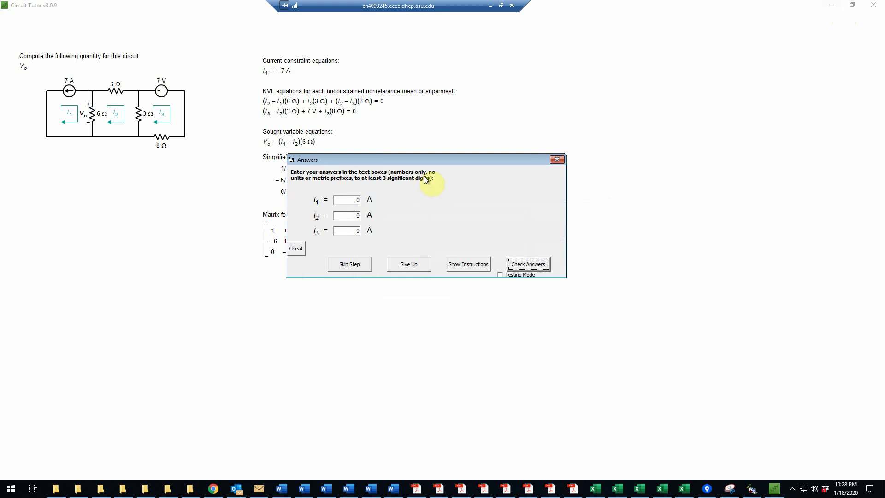
- Shrink Circuit Tutor to a smaller window so the DC Mesh Solutions Level 2 PDF shows beside it
{"action": "left_click", "coordinate": [837, 5]}
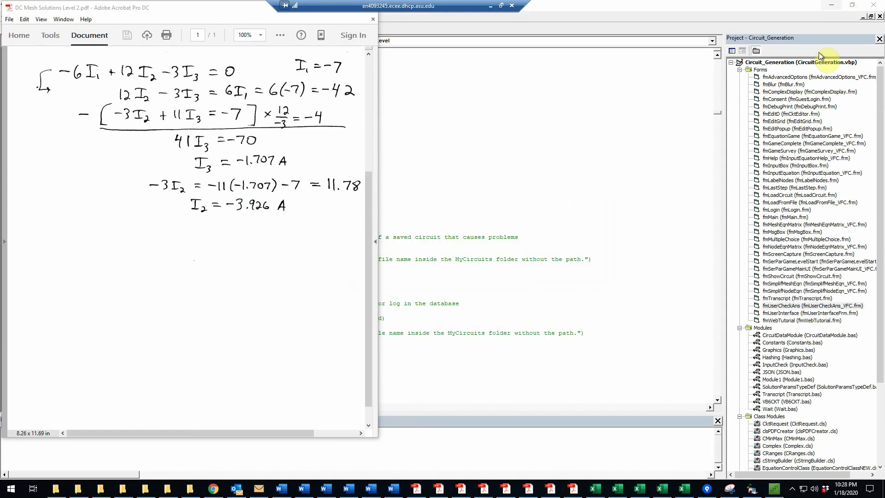
{"action": "left_click", "coordinate": [774, 489]}
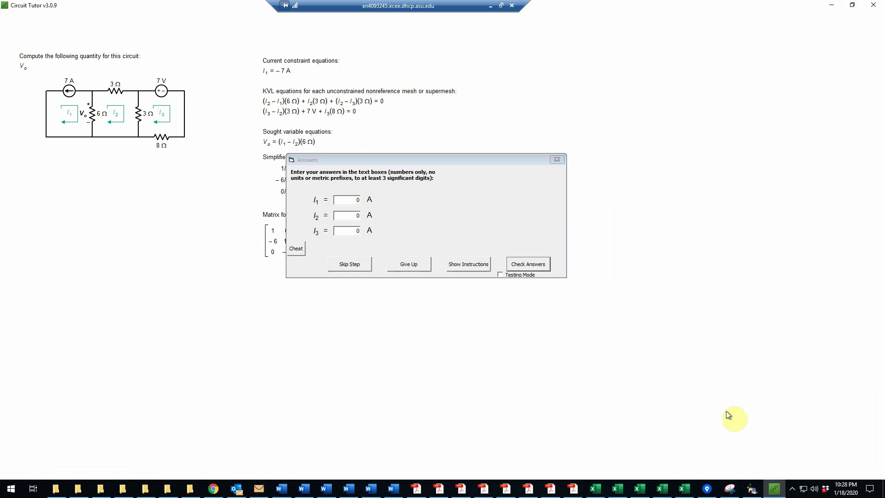
{"action": "left_click", "coordinate": [852, 5]}
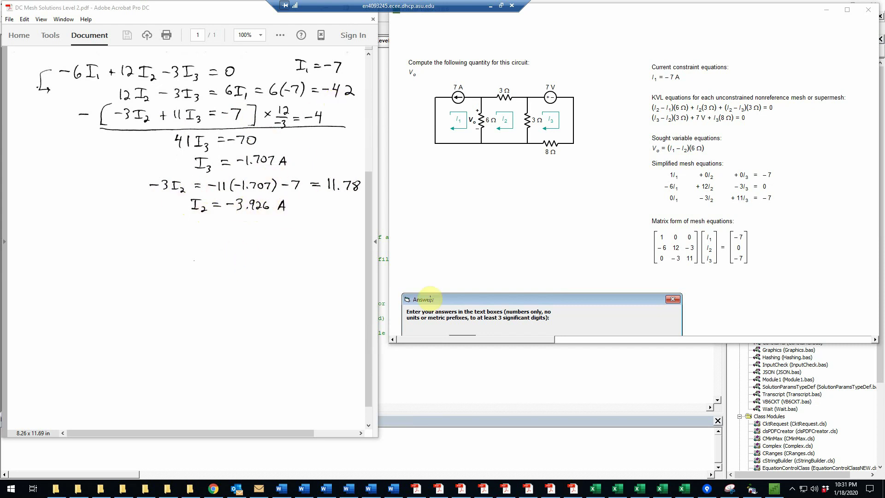
- Enter the mesh currents I1 = −7, I2 = −3.926 and I3 = −1.707 A
{"action": "left_click_drag", "start_coordinate": [515, 298], "coordinate": [531, 165]}
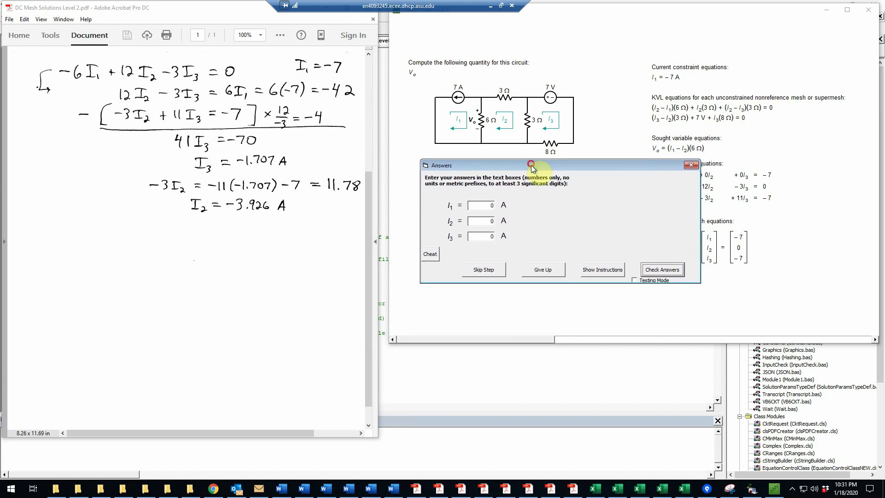
{"action": "left_click", "coordinate": [491, 208]}
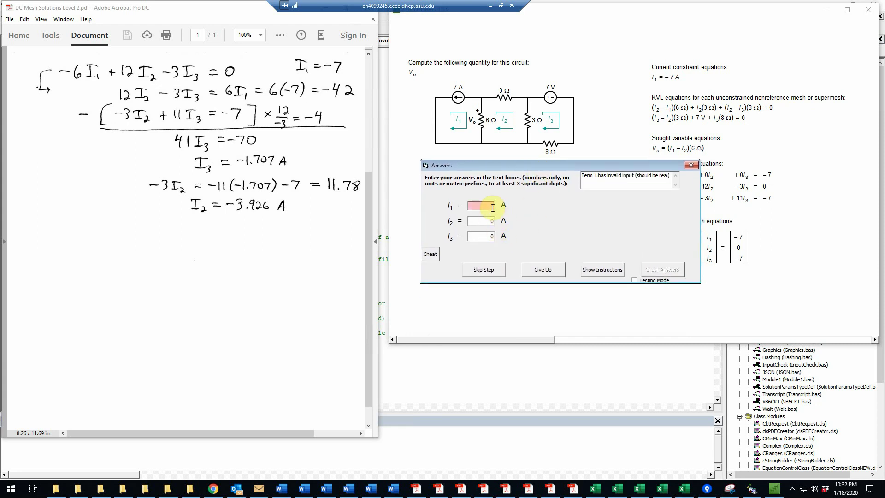
{"action": "type", "text": "-7"}
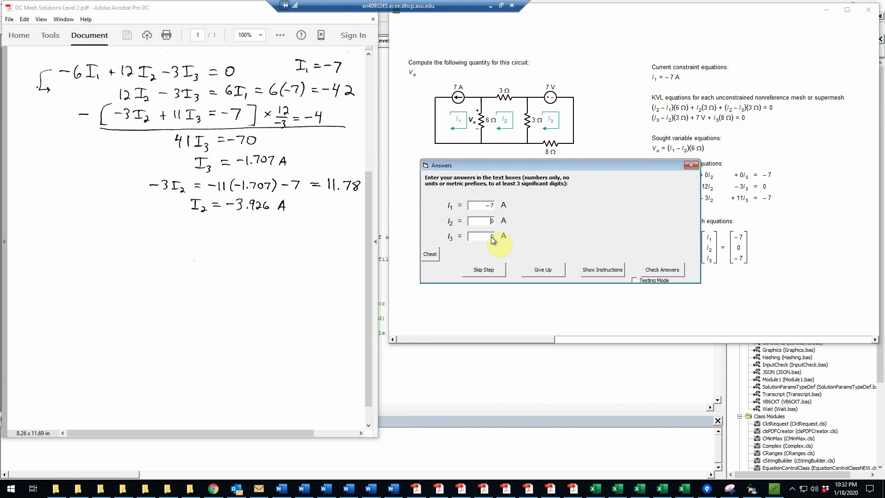
{"action": "double_click", "coordinate": [489, 223]}
{"action": "type", "text": "-3.926"}
{"action": "left_click", "coordinate": [481, 233]}
{"action": "left_click", "coordinate": [489, 238]}
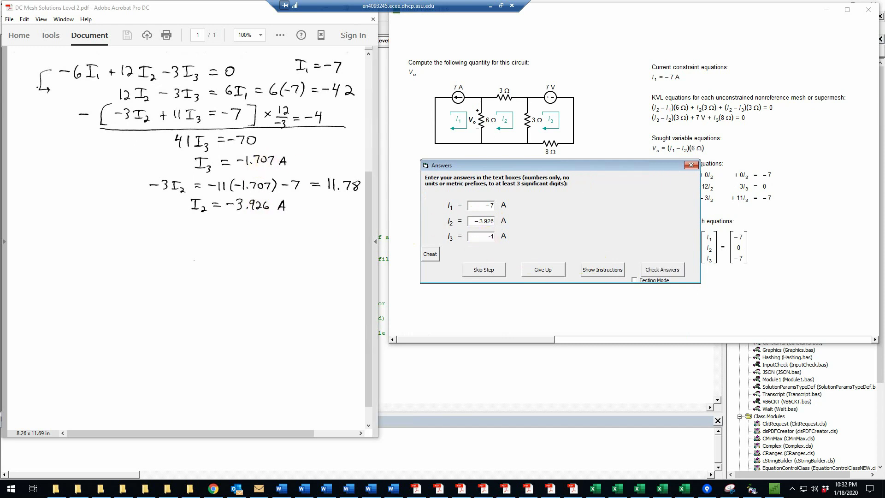
{"action": "type", "text": "-1.707"}
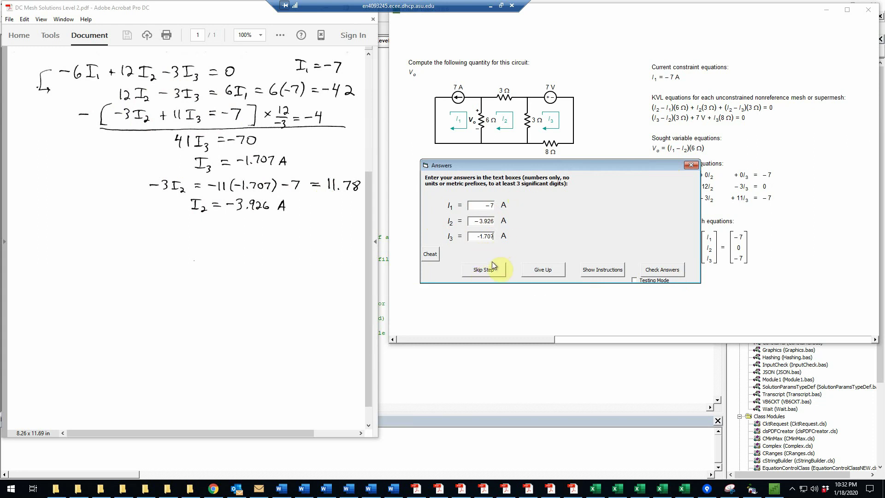
- Check the three mesh current answers and move the next message aside to view the solution
{"action": "left_click", "coordinate": [667, 271]}
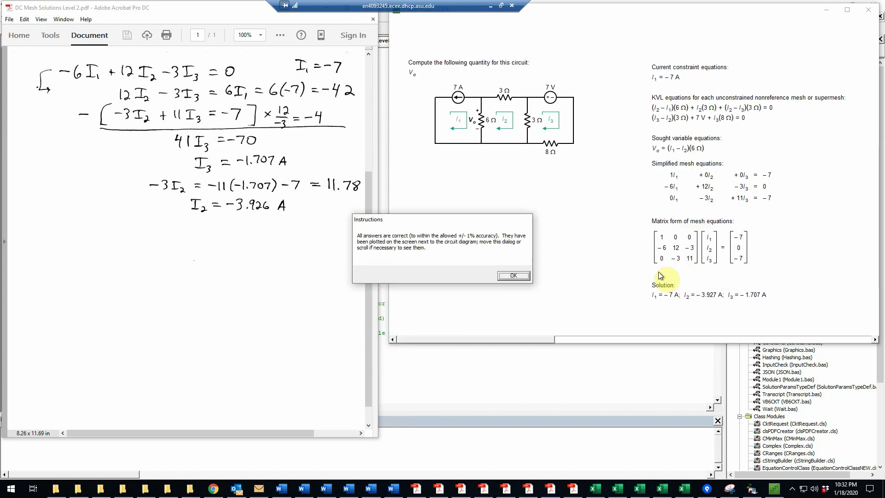
{"action": "left_click", "coordinate": [511, 275]}
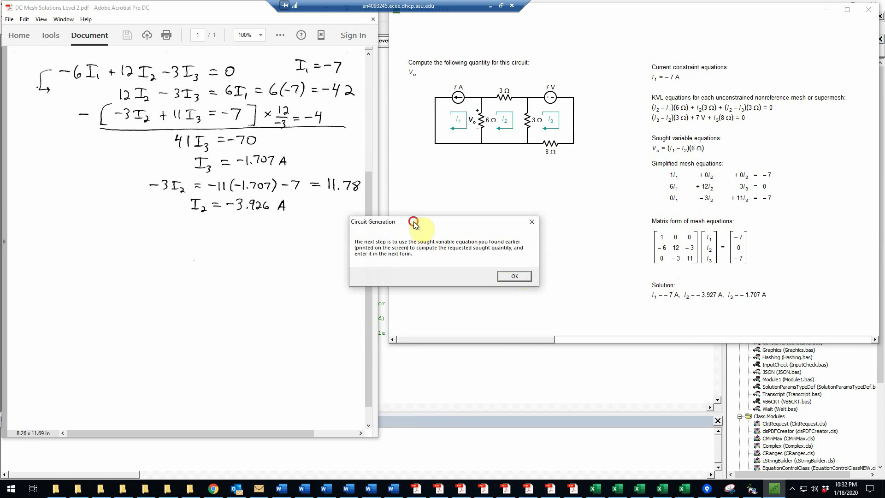
{"action": "left_click_drag", "start_coordinate": [417, 222], "coordinate": [535, 222]}
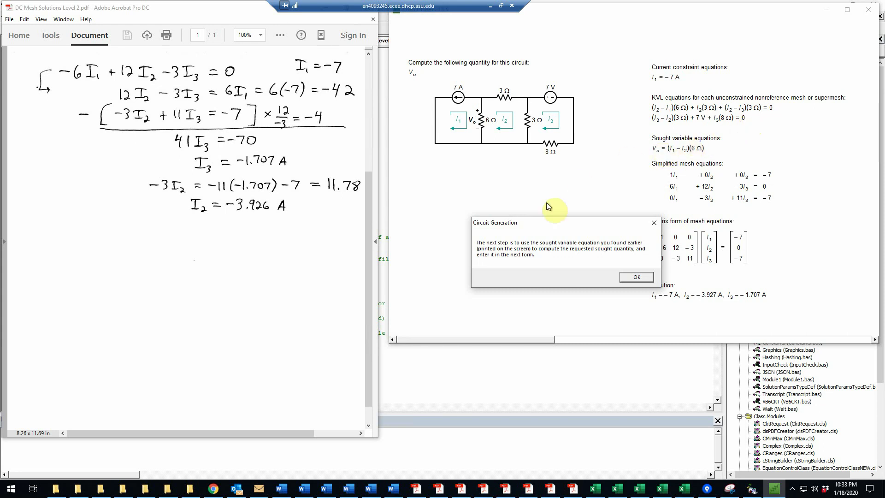
- Maximize Circuit Tutor, move the Vo answer form aside, and use Cheat to enter Vo = -18.44 V
{"action": "left_click", "coordinate": [636, 277]}
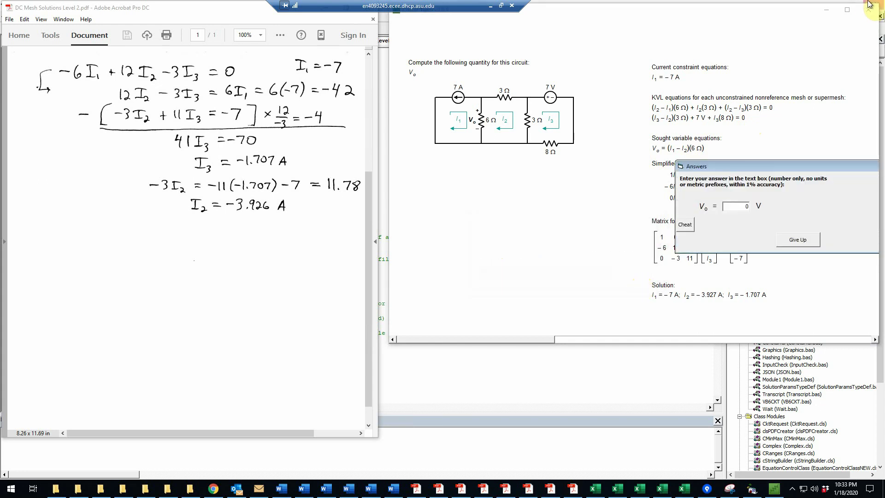
{"action": "left_click", "coordinate": [848, 10]}
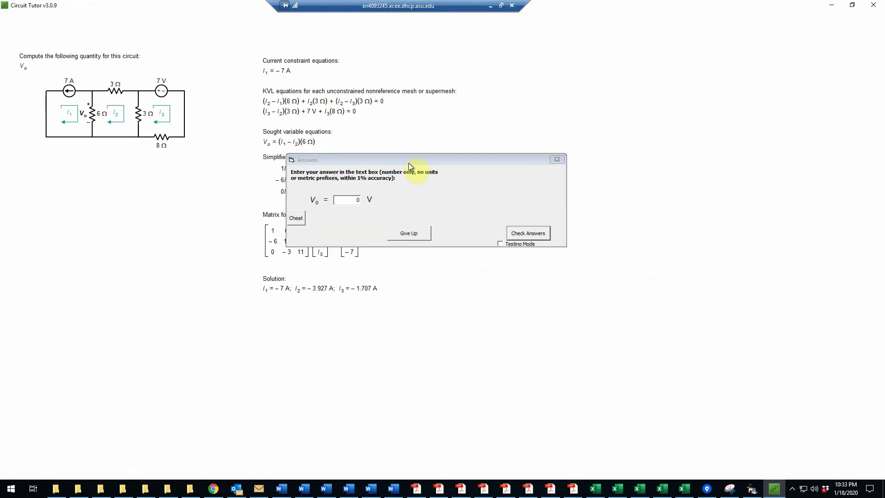
{"action": "left_click_drag", "start_coordinate": [411, 162], "coordinate": [541, 130]}
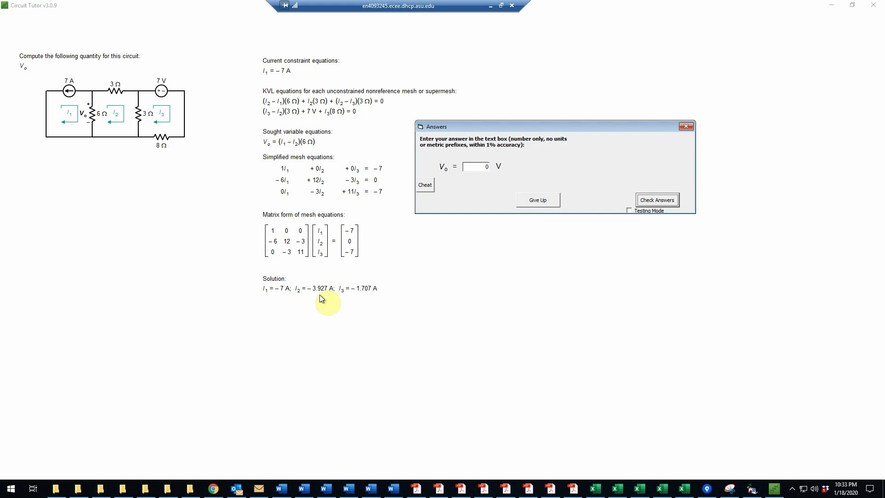
{"action": "left_click", "coordinate": [425, 185]}
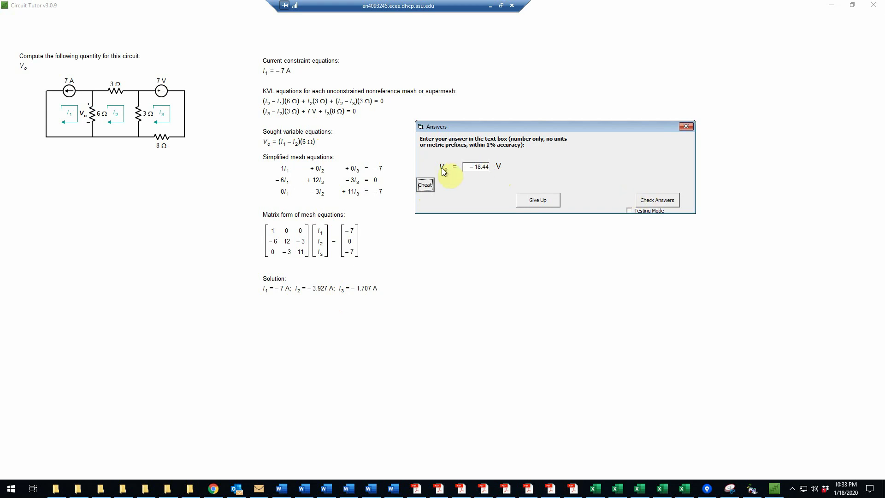
- Check the Vo = -18.44 V answer and dismiss the all-answers-correct message
{"action": "left_click", "coordinate": [662, 201]}
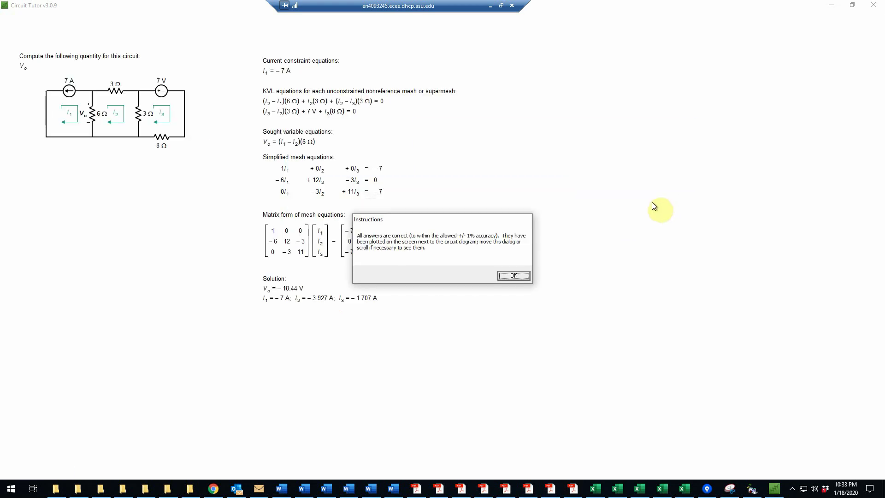
{"action": "left_click_drag", "start_coordinate": [450, 222], "coordinate": [502, 216]}
{"action": "left_click", "coordinate": [569, 269]}
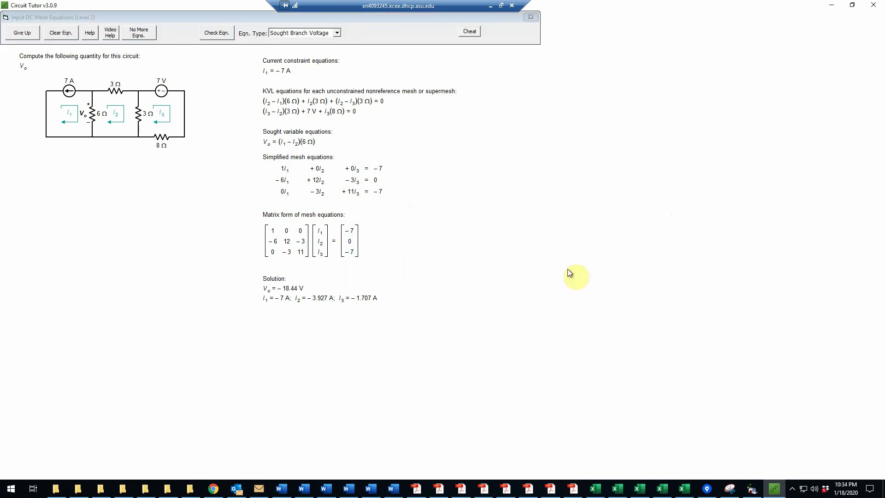